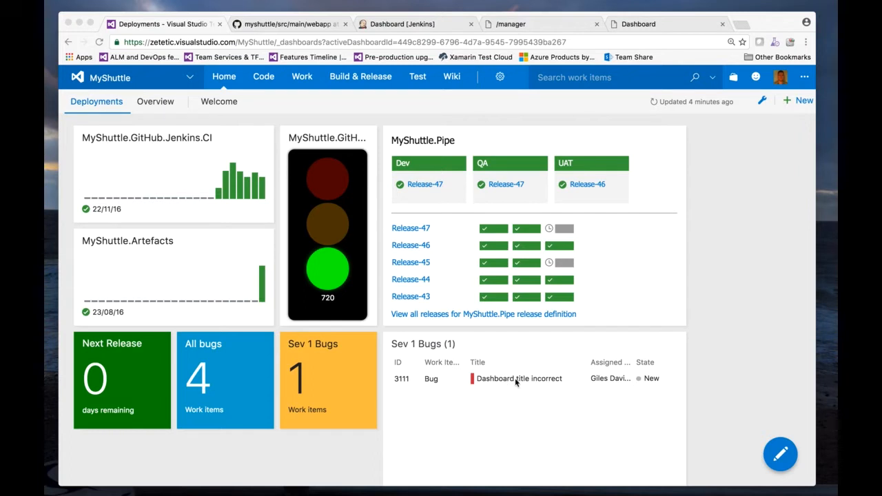
- Switch to Eclipse, change the h2 heading in dashboard.jsp to "A Dashboard" and save the file
mouse_move(457, 494)
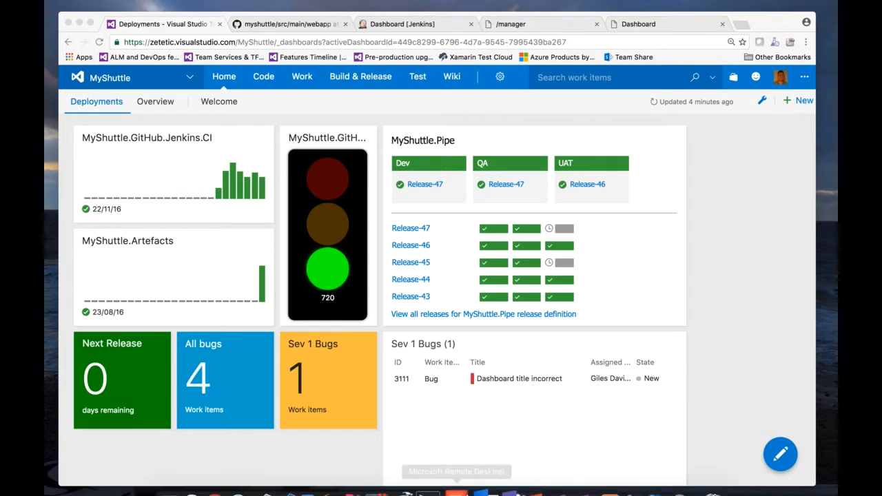
click(157, 475)
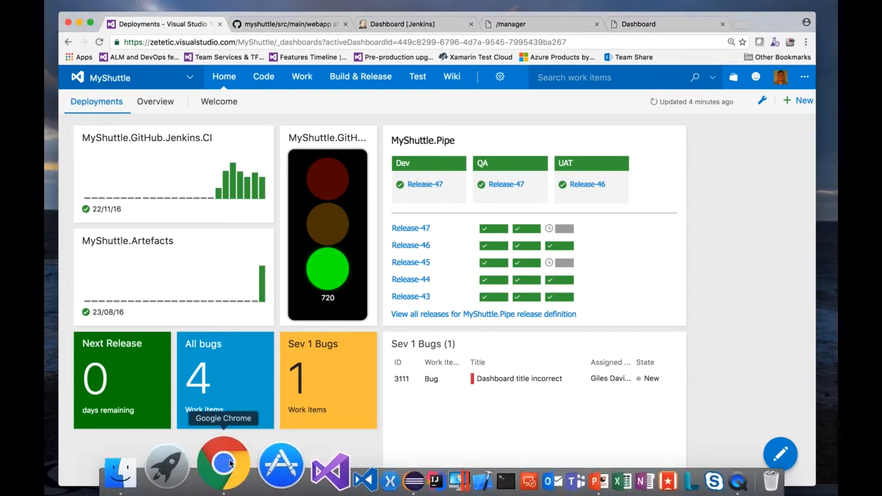
mouse_move(275, 482)
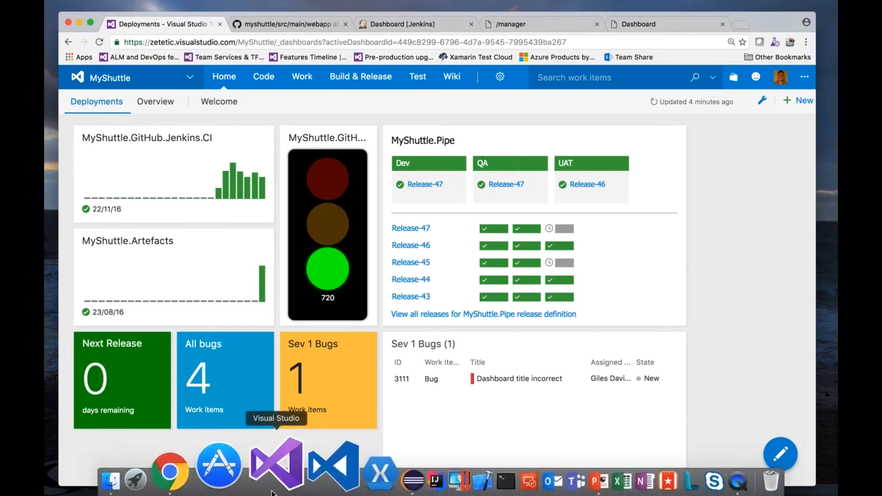
click(342, 476)
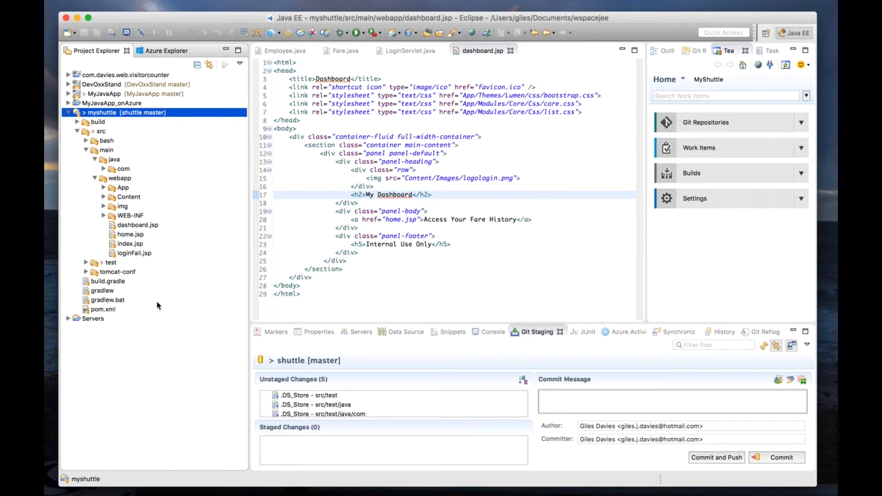
double_click(369, 195)
click(375, 194)
key(BackSpace)
key(BackSpace)
text(A)
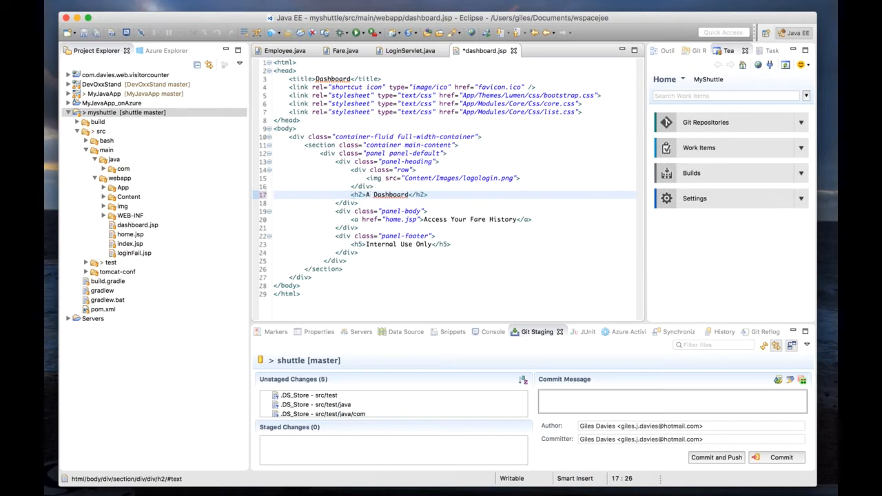
key(super+s)
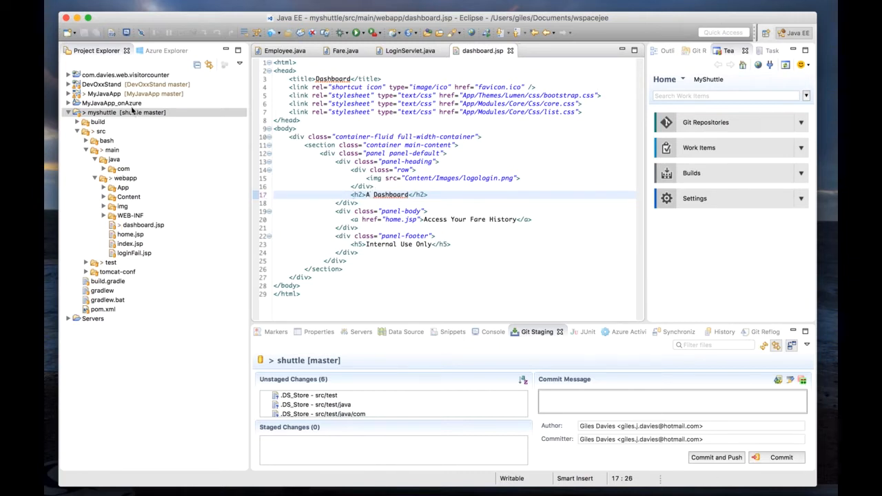
- Commit the dashboard.jsp change in the myshuttle project with the message "Updated the title" and push it to the remote repository
right_click(131, 112)
mouse_move(227, 368)
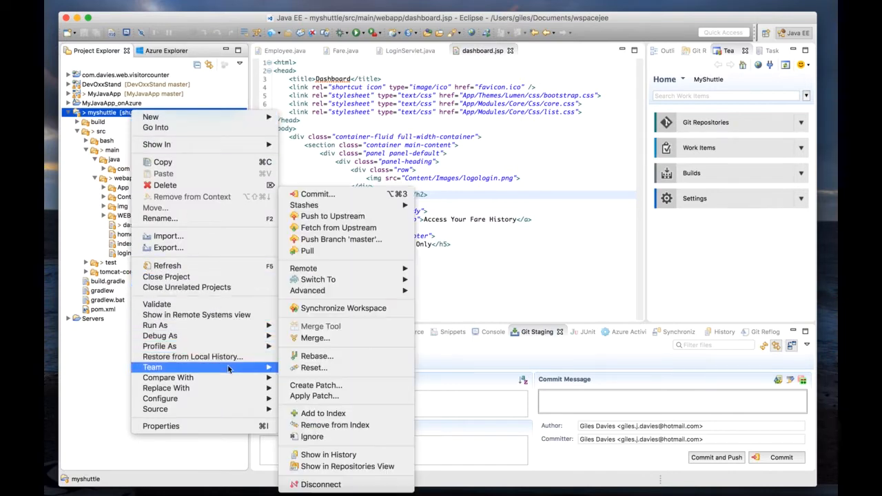
click(370, 195)
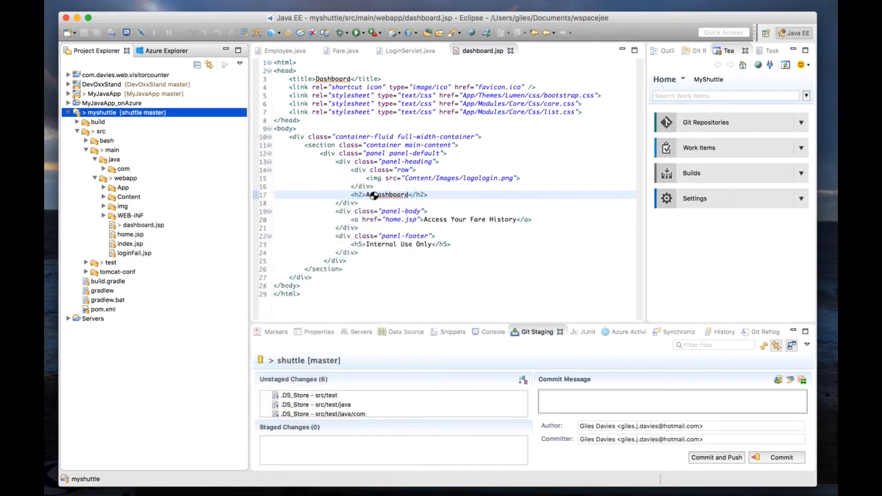
text(Updat)
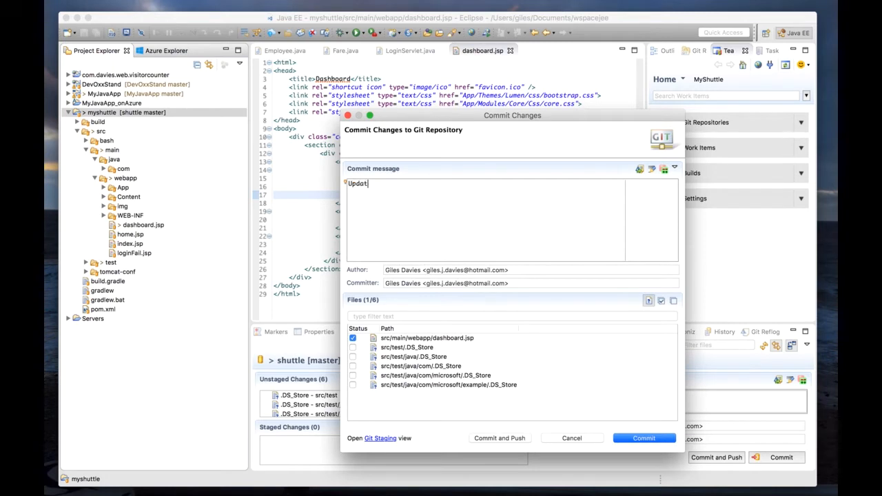
text(ed the title)
click(515, 438)
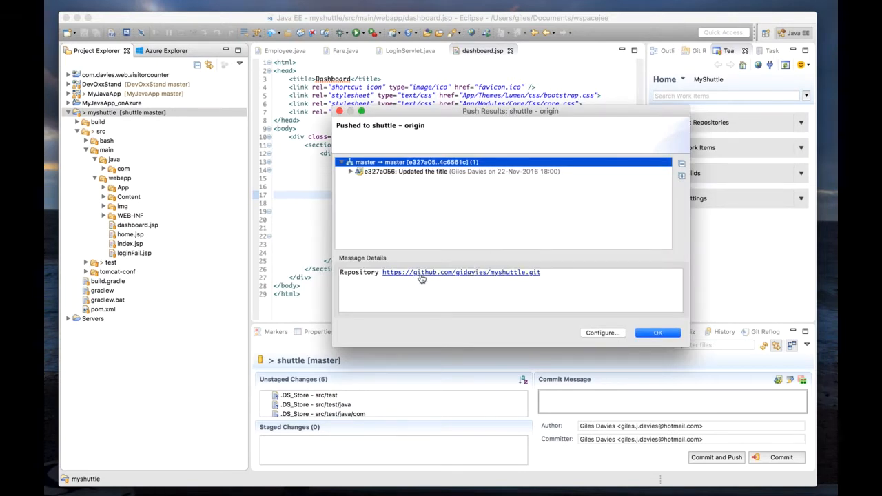
click(658, 333)
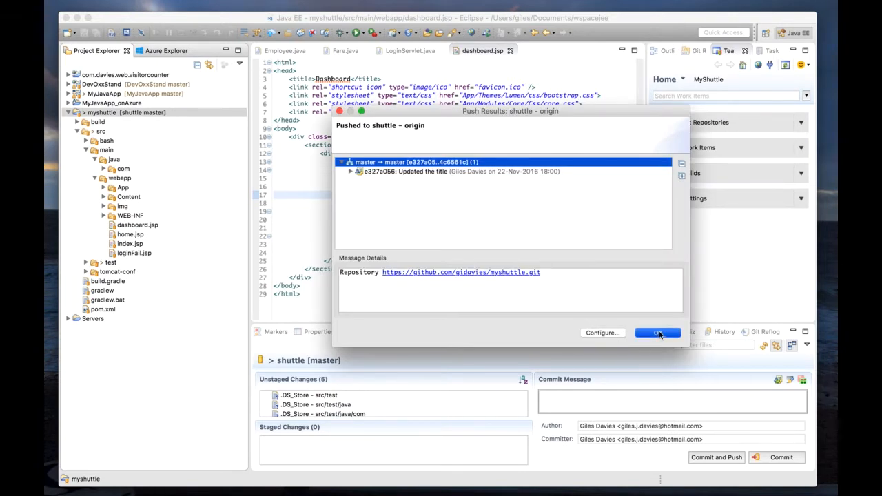
- Switch to Chrome and refresh the myshuttle webapp folder on GitHub to check the latest commit
key(super+Tab)
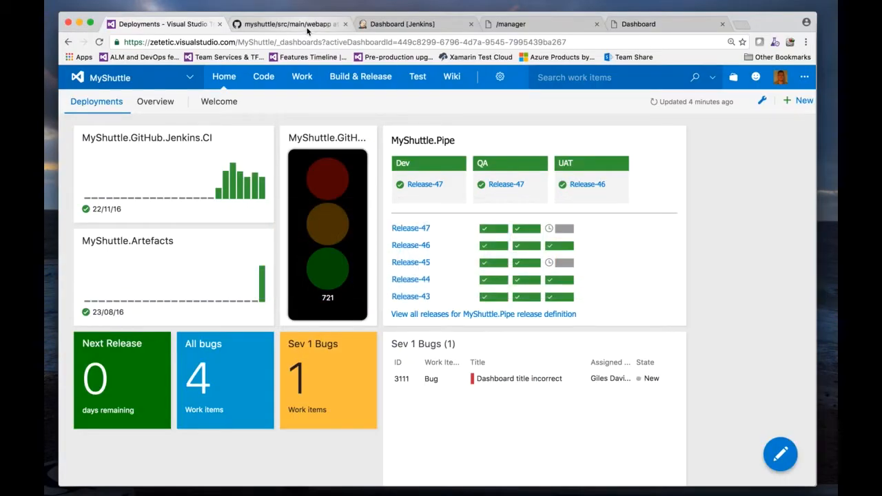
click(297, 25)
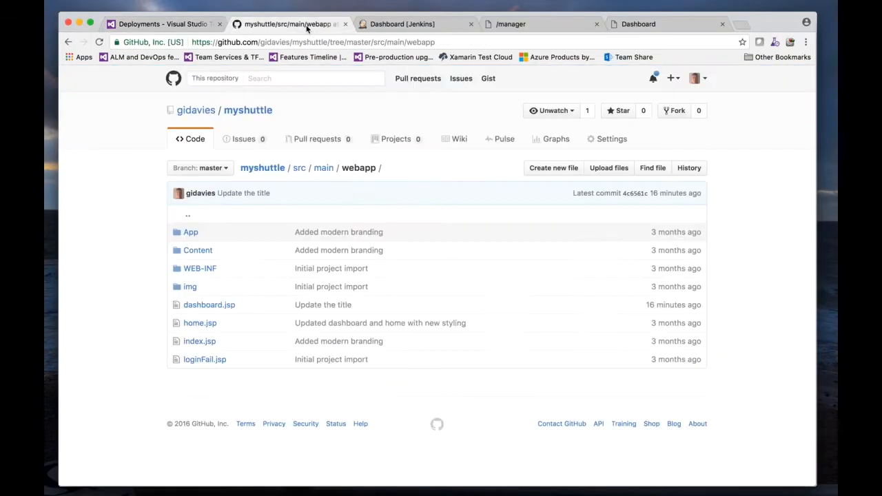
click(99, 42)
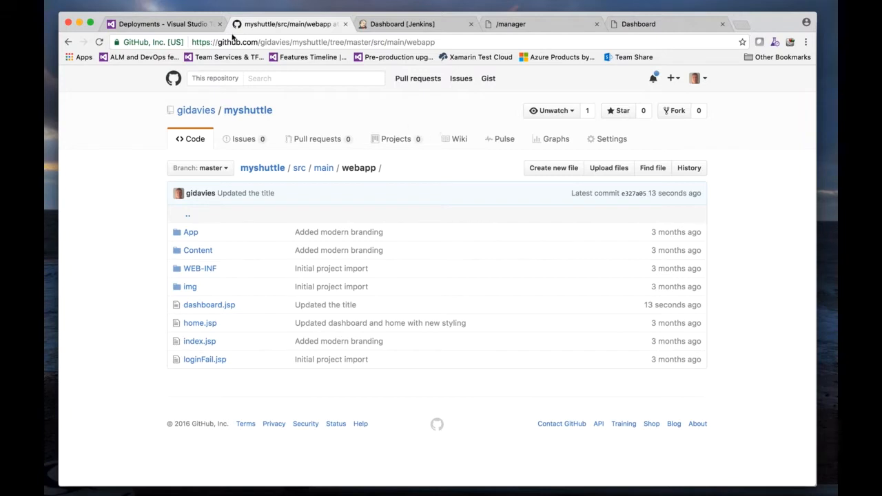
- Open the MyShuttle.GitHub.Jenkins.CI build definition in its editor from the MyShuttle project's build list
click(191, 23)
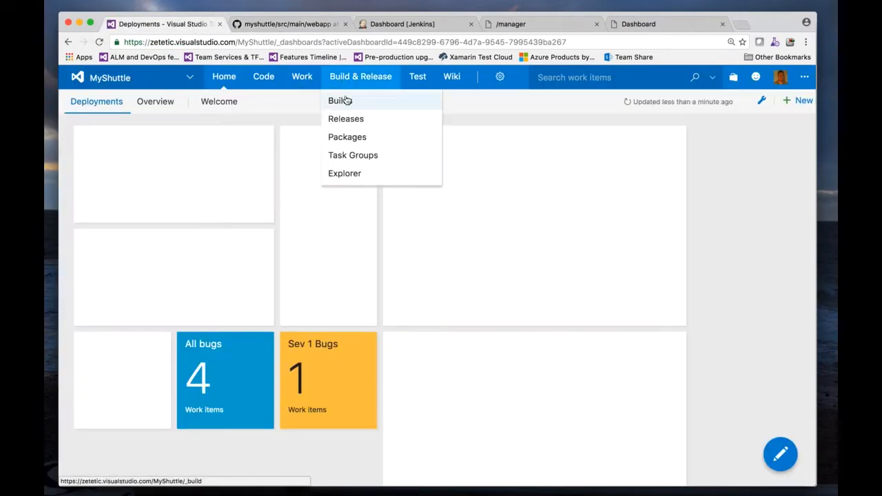
click(345, 97)
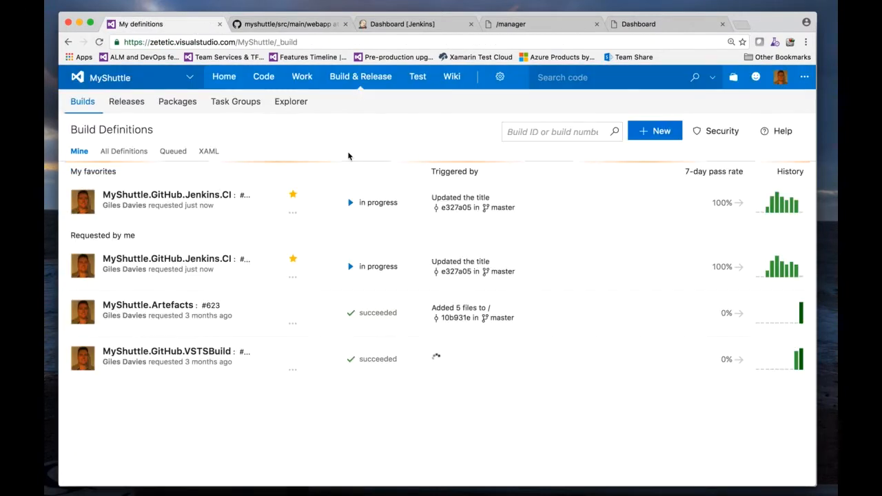
click(292, 212)
click(327, 275)
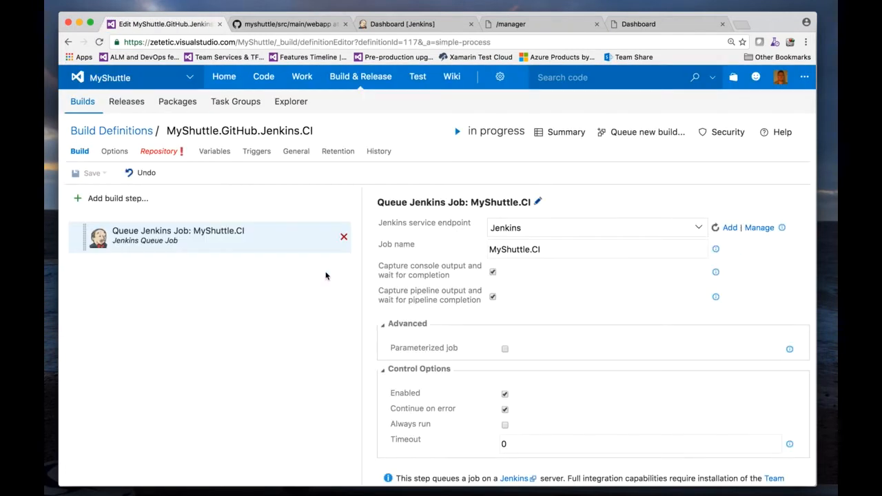
- Review the build definition's triggers and repository settings, and return to its Jenkins job build step
click(242, 158)
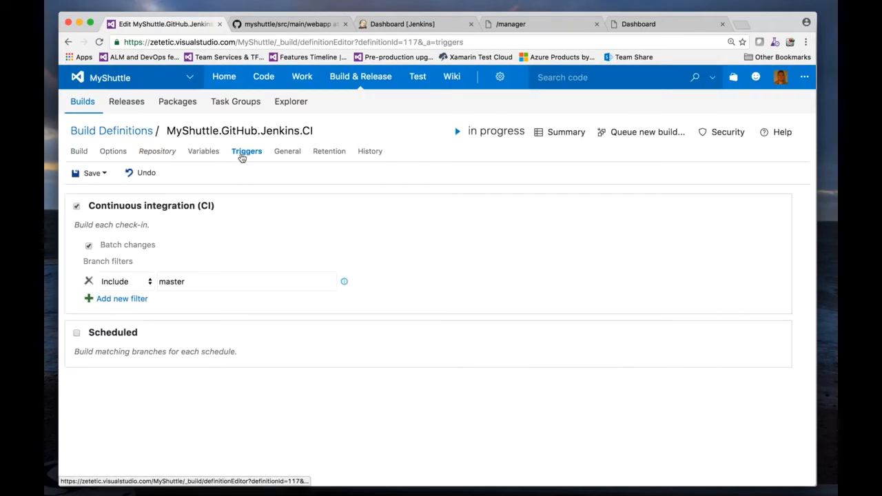
click(160, 153)
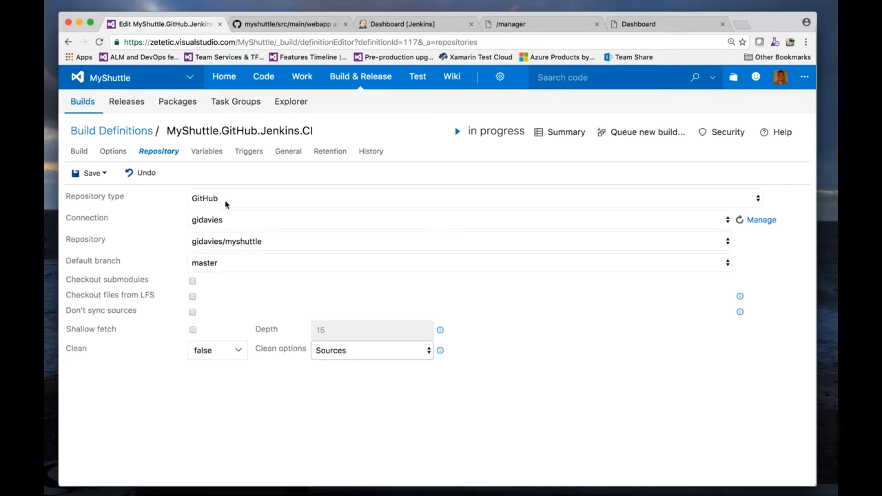
click(80, 151)
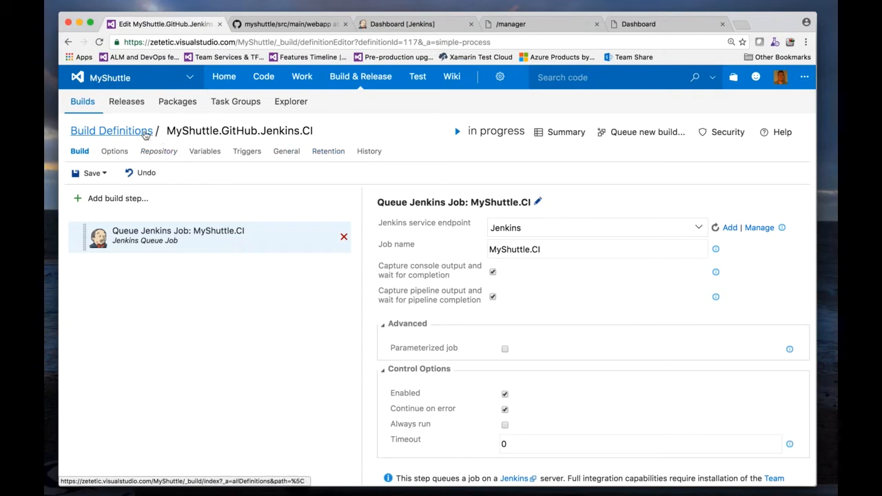
- Return to the personal build definitions and open the running MyShuttle.GitHub.Jenkins.CI build to watch its console output
click(172, 149)
click(539, 171)
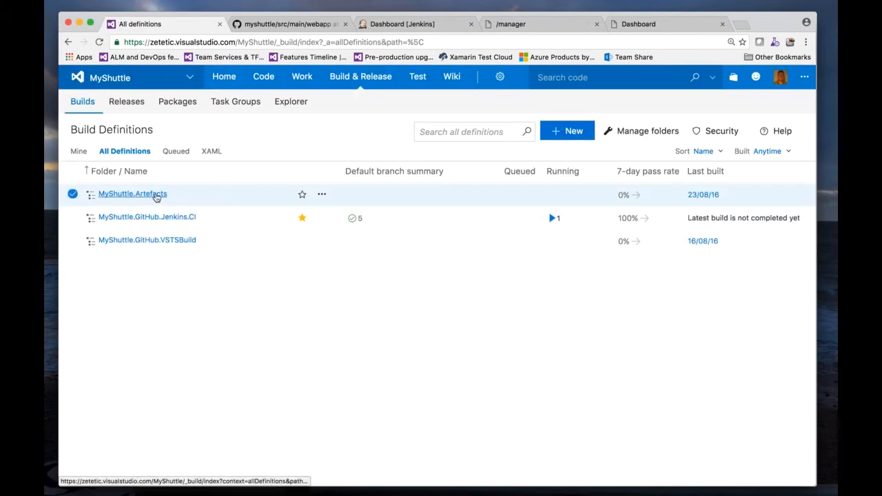
click(78, 151)
click(200, 198)
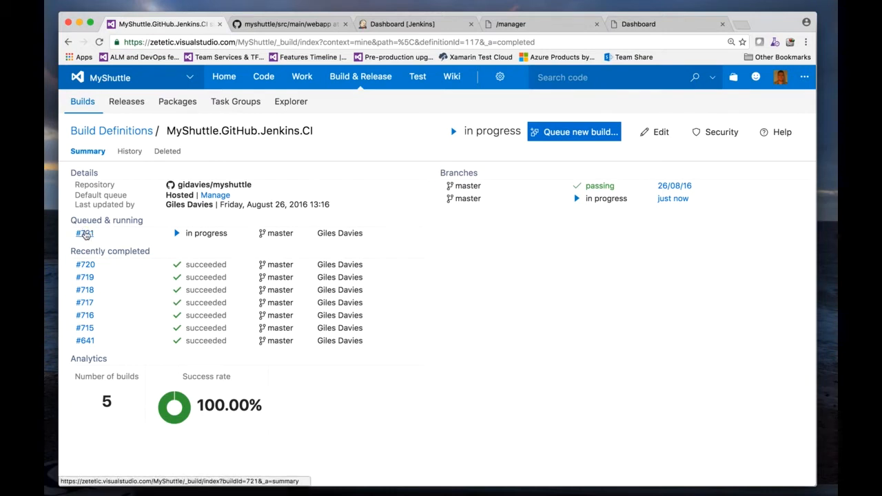
click(84, 234)
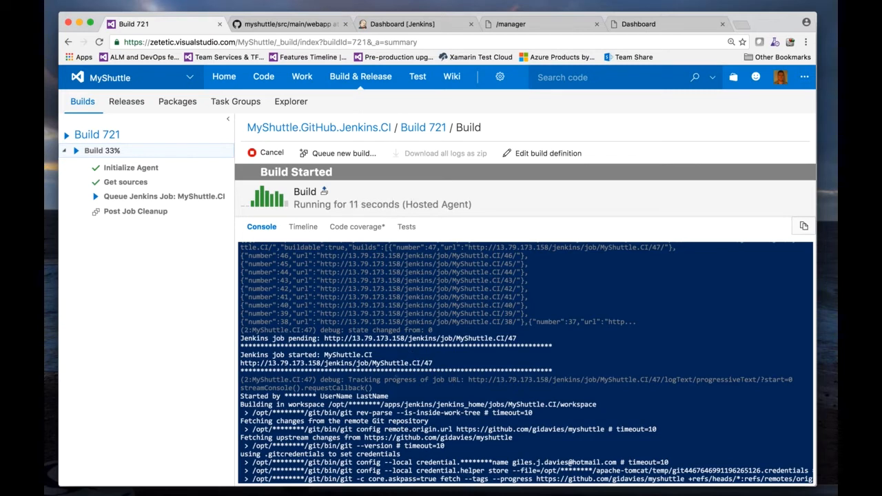
- Follow the MyShuttle.CI job on the Jenkins dashboard, and check the build result and summary of MyShuttle.GitHub.Jenkins.CI in Team Services
click(393, 25)
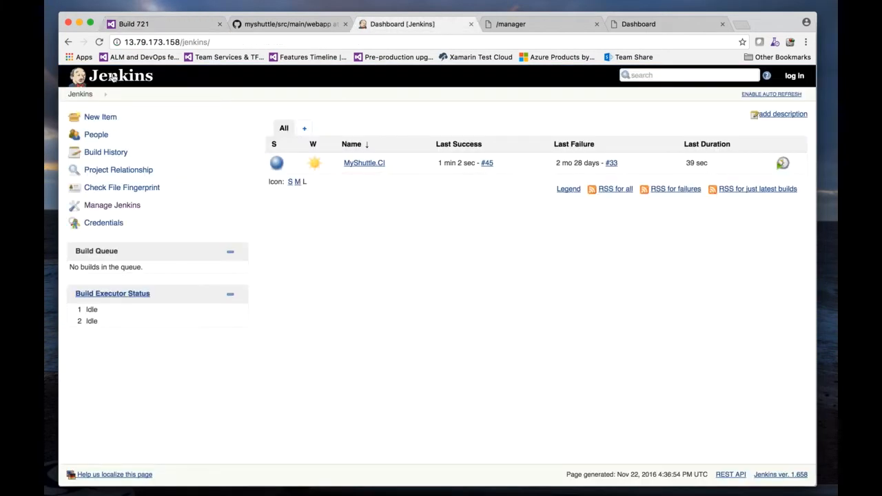
click(99, 42)
mouse_move(135, 341)
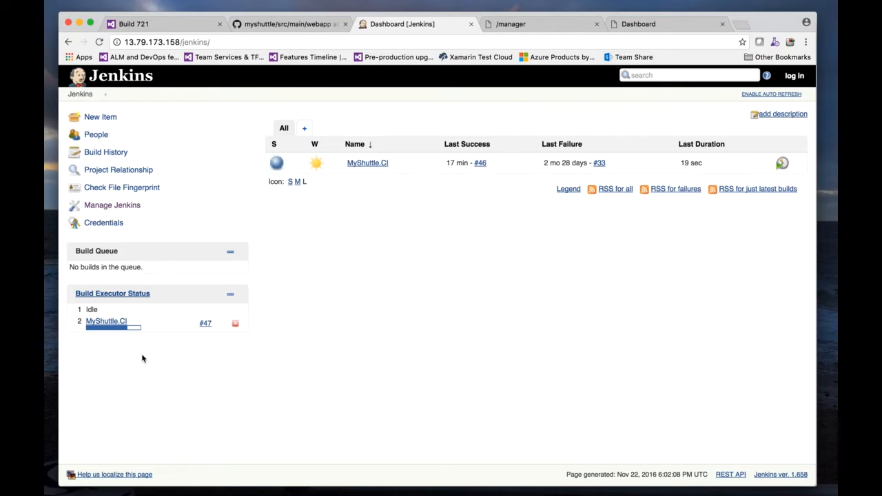
click(99, 42)
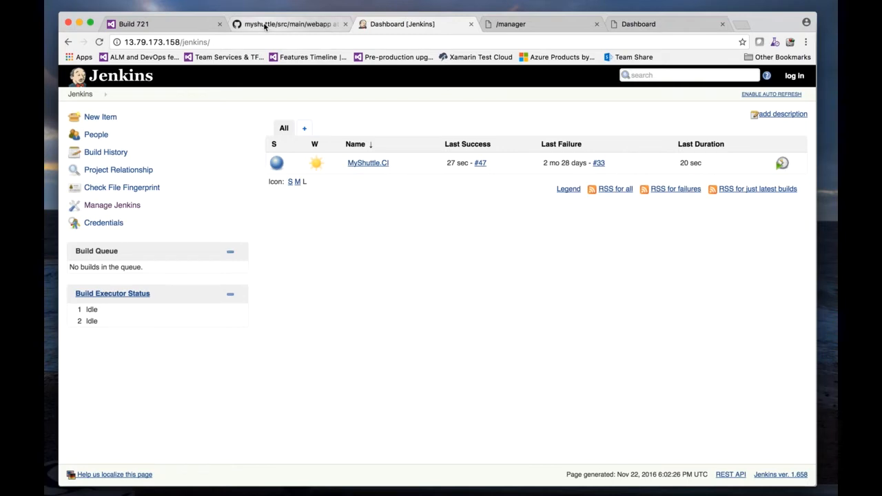
click(181, 24)
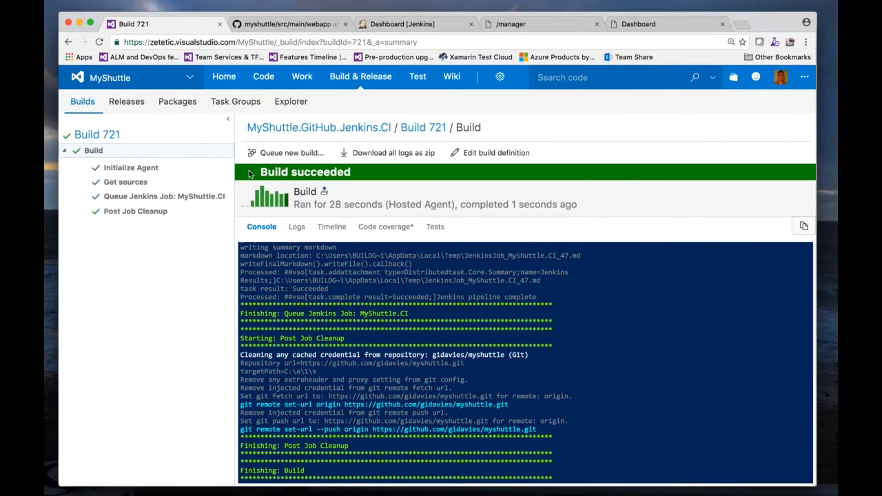
click(324, 128)
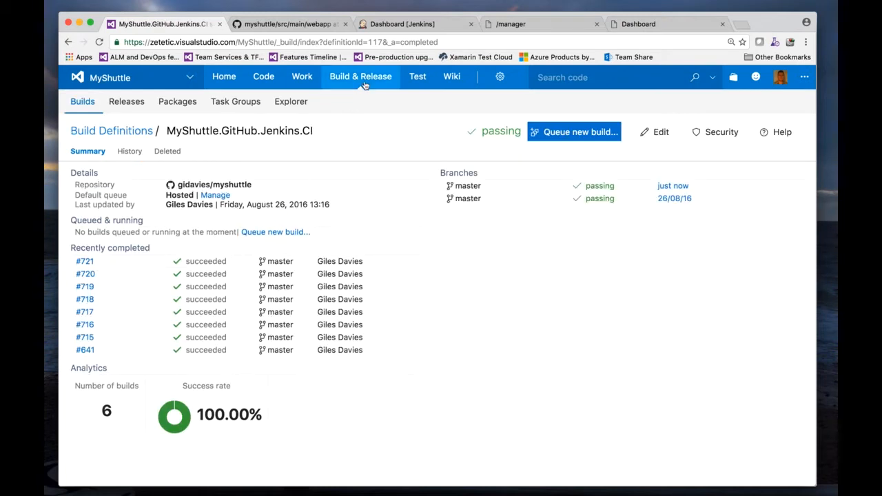
- Open Release-48 from the project's release list and view its deployment logs
mouse_move(360, 77)
click(361, 117)
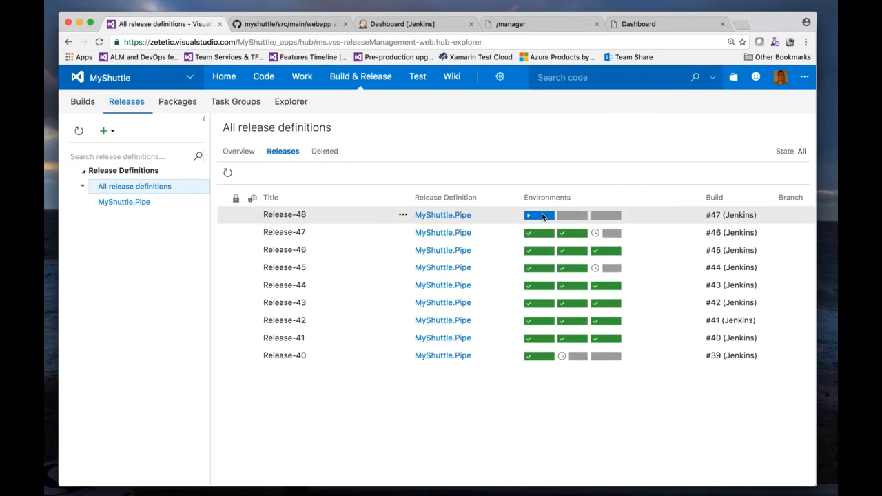
mouse_move(535, 219)
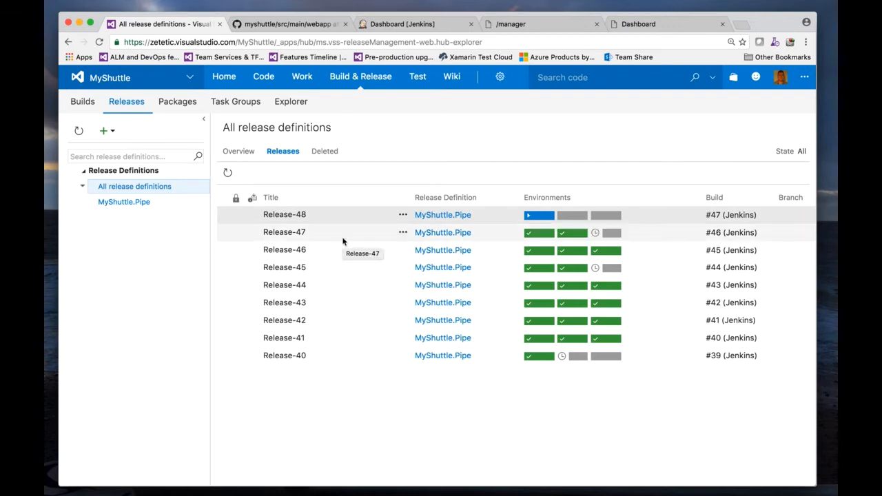
click(295, 216)
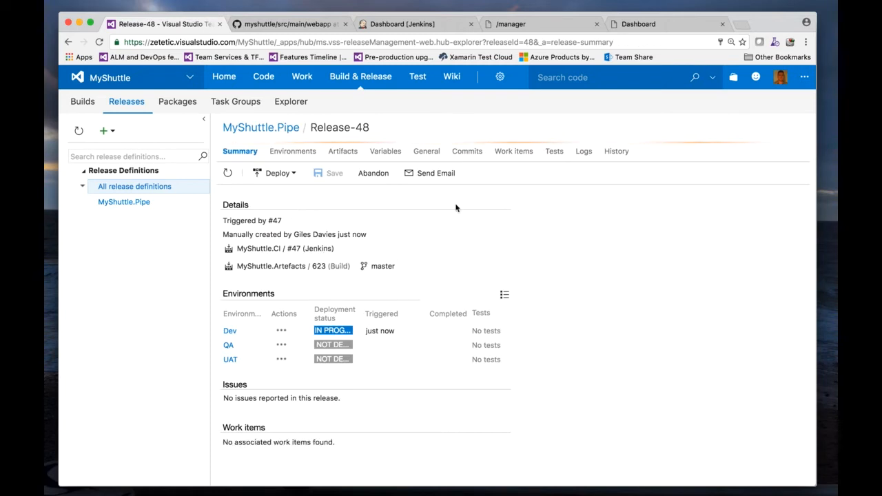
click(583, 152)
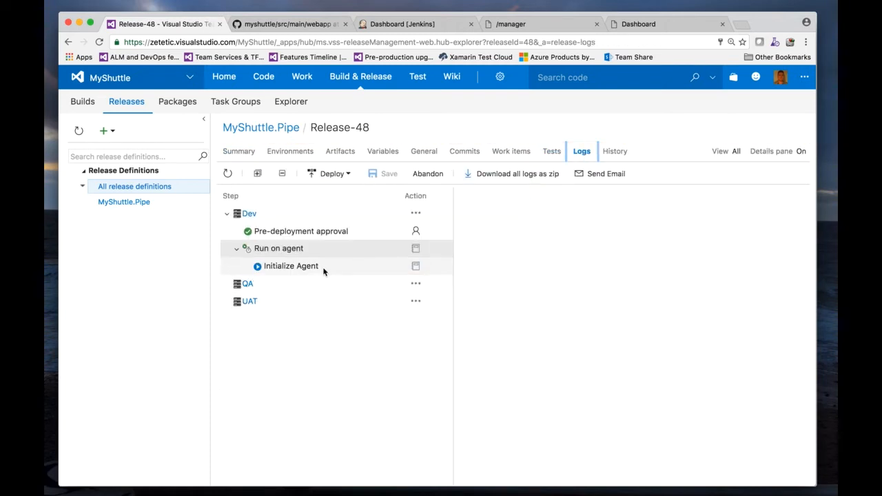
- Open the MyShuttle.Pipe release definition for editing and collapse the release definitions list to make room for it
click(83, 204)
click(107, 259)
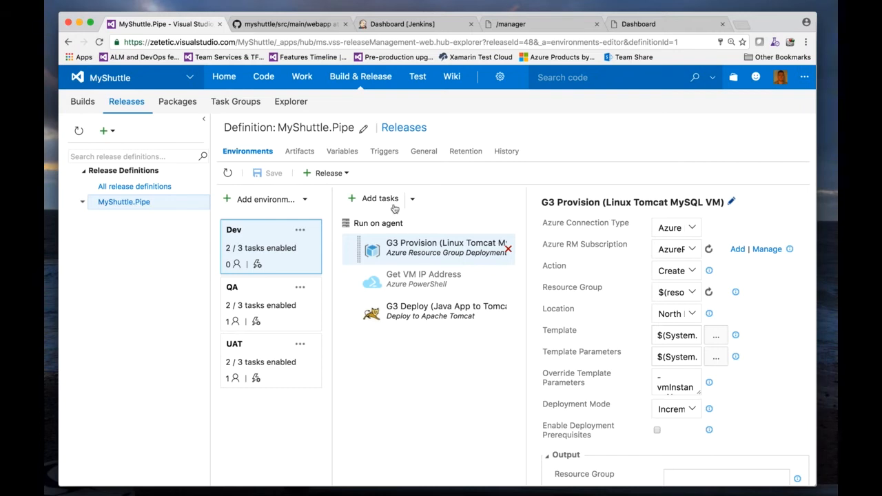
click(204, 121)
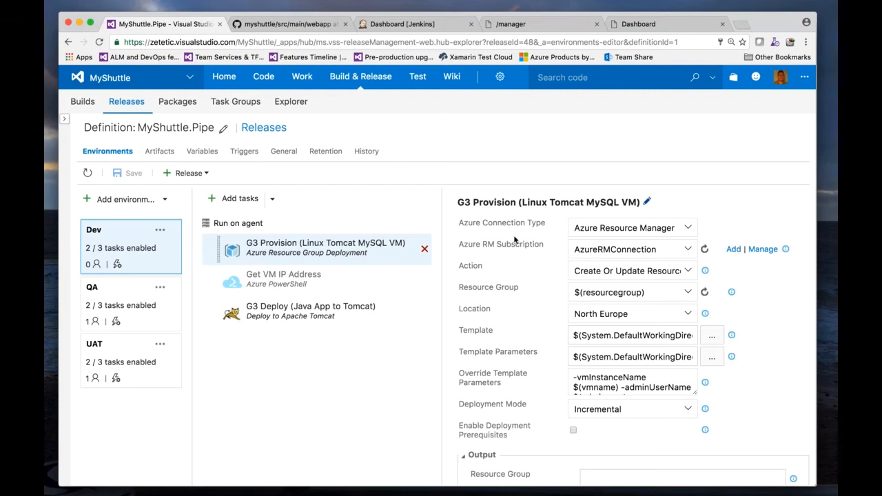
- Review the action and location options of Dev's G3 Provision task, and view the settings of its G3 Deploy task
click(689, 272)
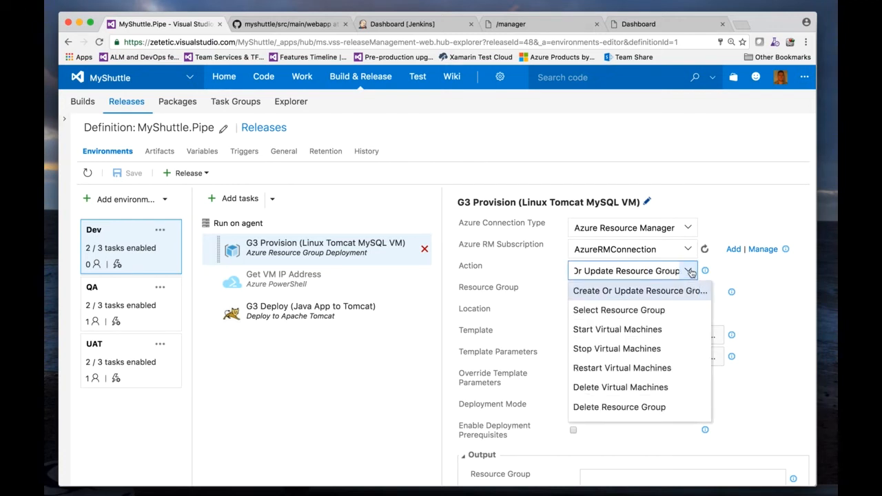
click(691, 272)
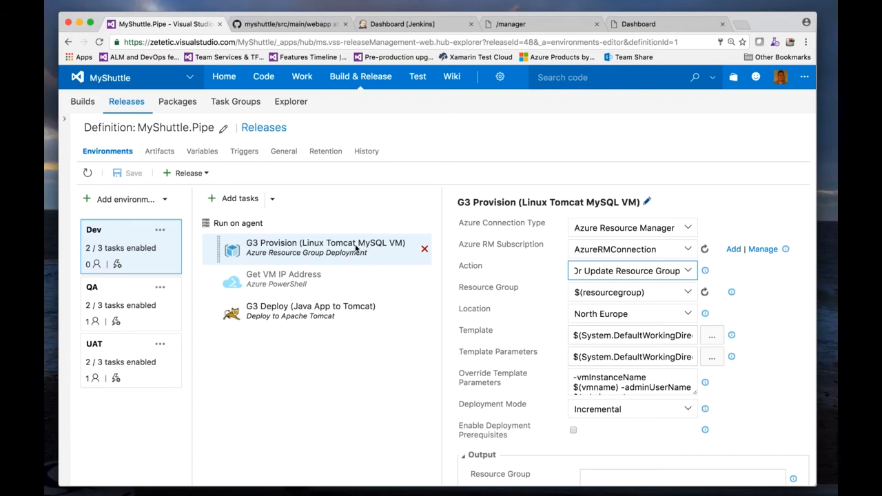
click(688, 314)
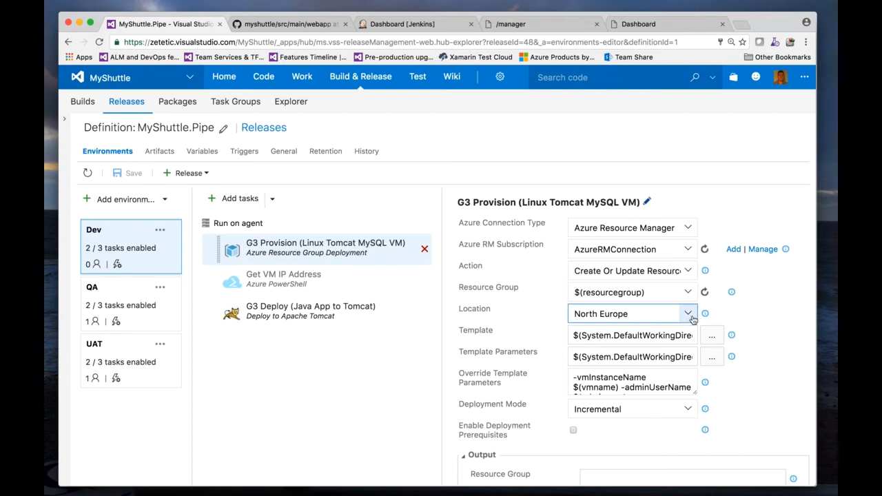
click(691, 317)
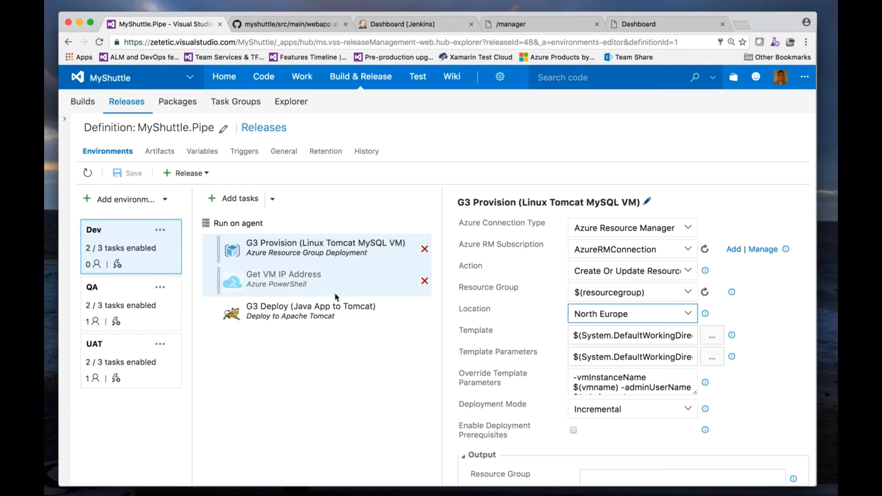
click(319, 317)
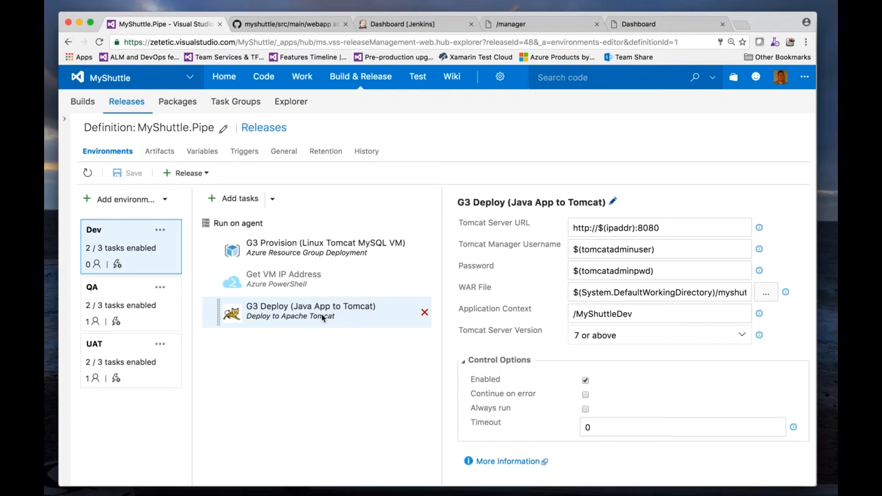
- Browse the deployment tasks available in the task catalog and close it without adding any
click(233, 198)
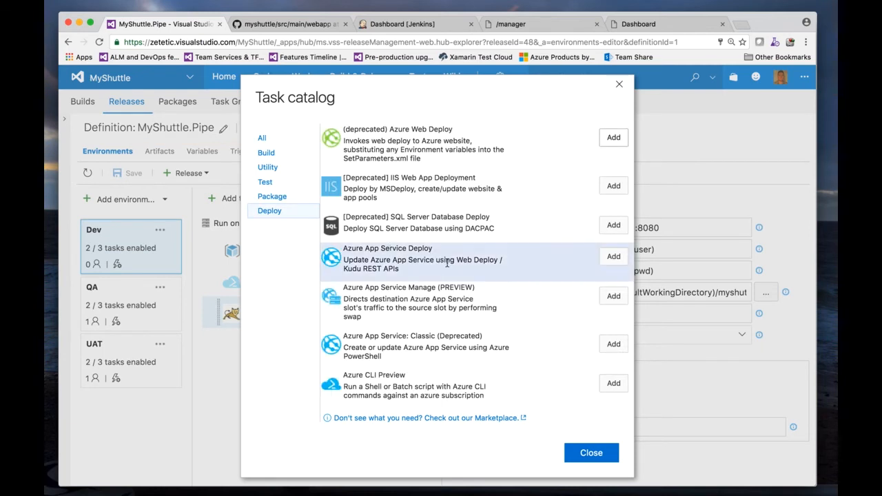
scroll(446, 262, down, 5)
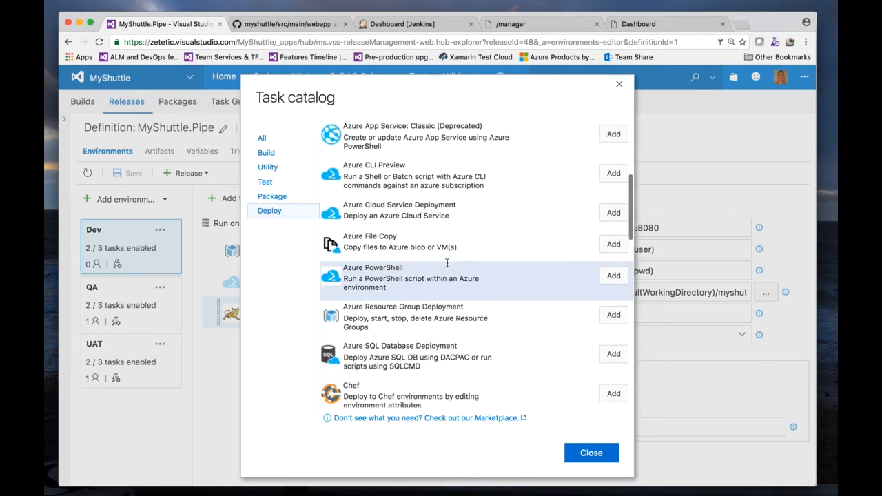
scroll(446, 263, up, 1)
scroll(447, 263, down, 5)
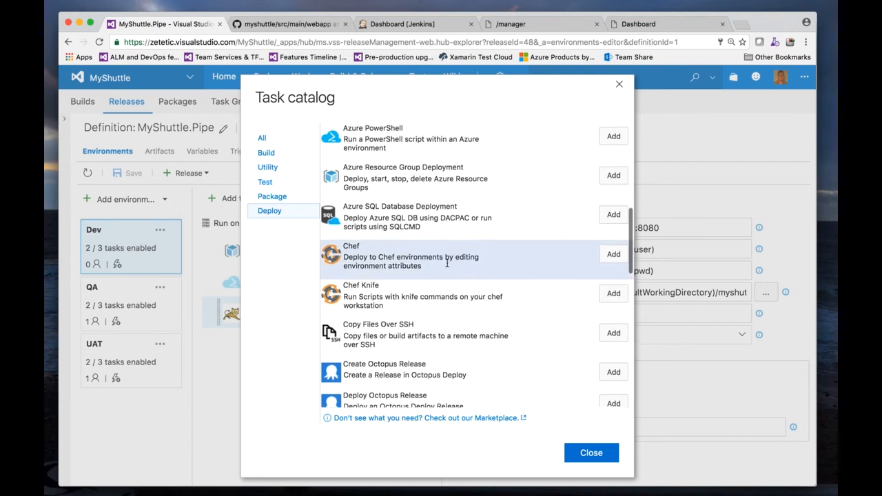
scroll(446, 263, down, 3)
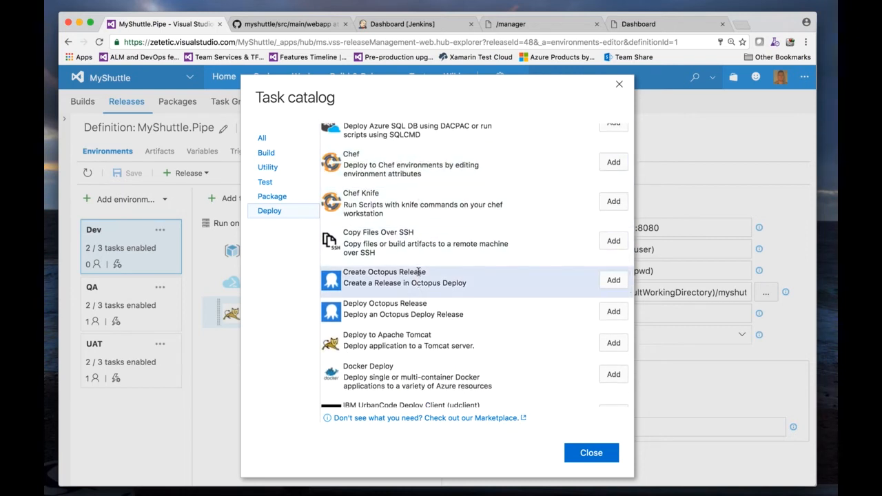
scroll(448, 305, down, 2)
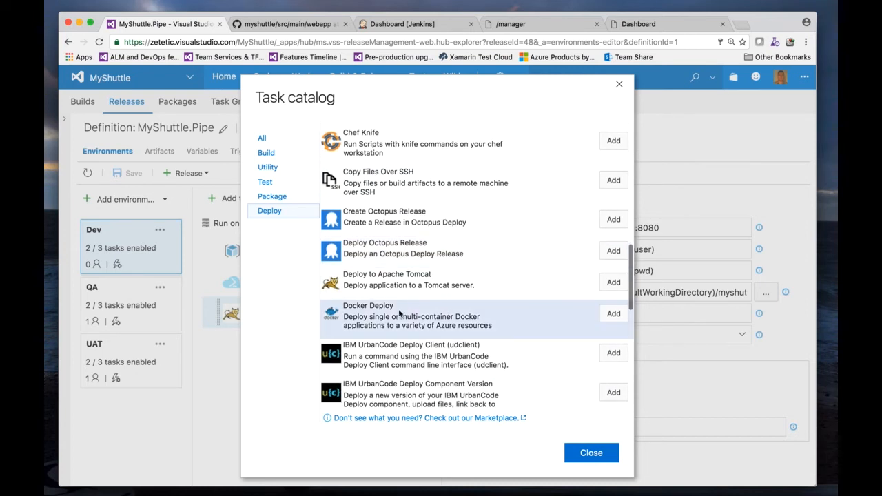
scroll(399, 313, down, 6)
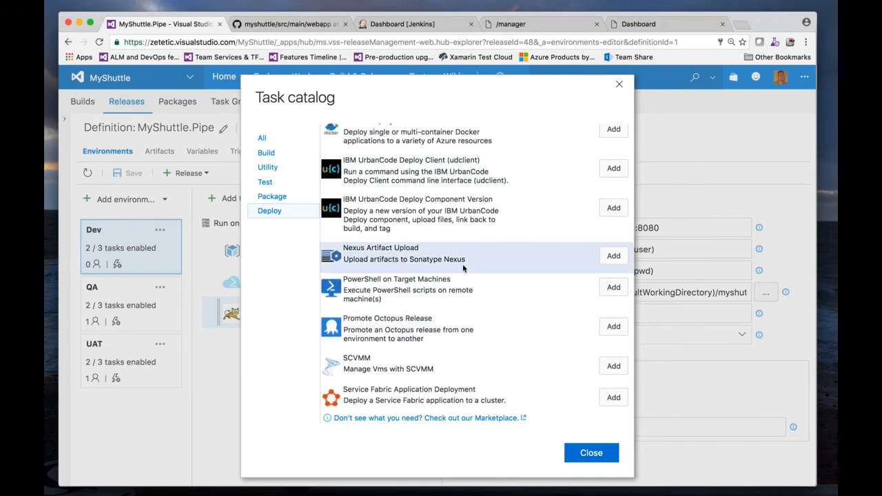
scroll(492, 323, down, 2)
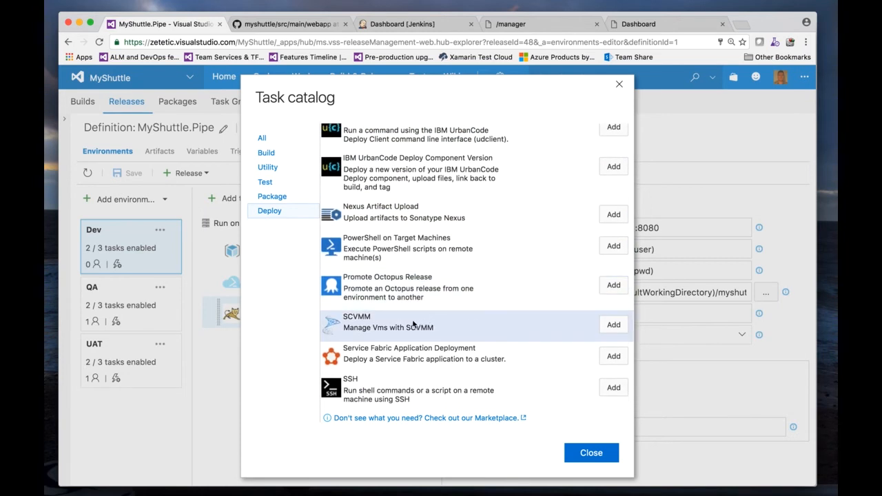
scroll(448, 331, down, 3)
scroll(446, 330, down, 5)
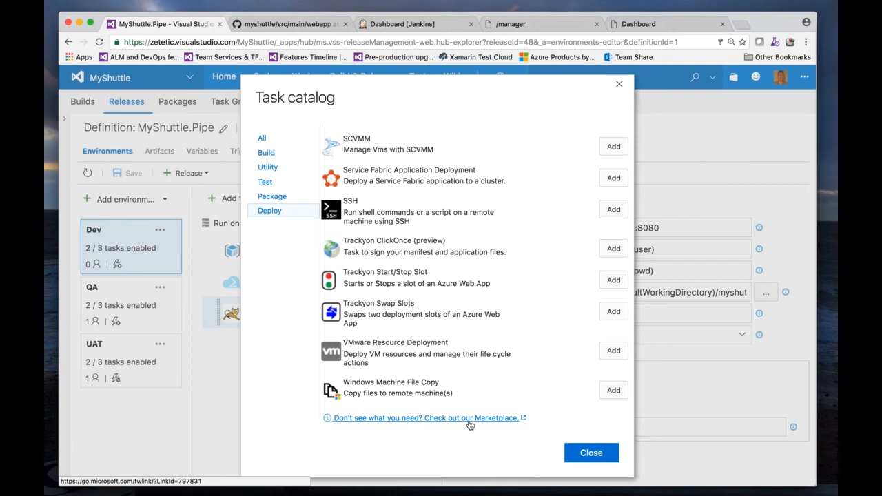
click(577, 452)
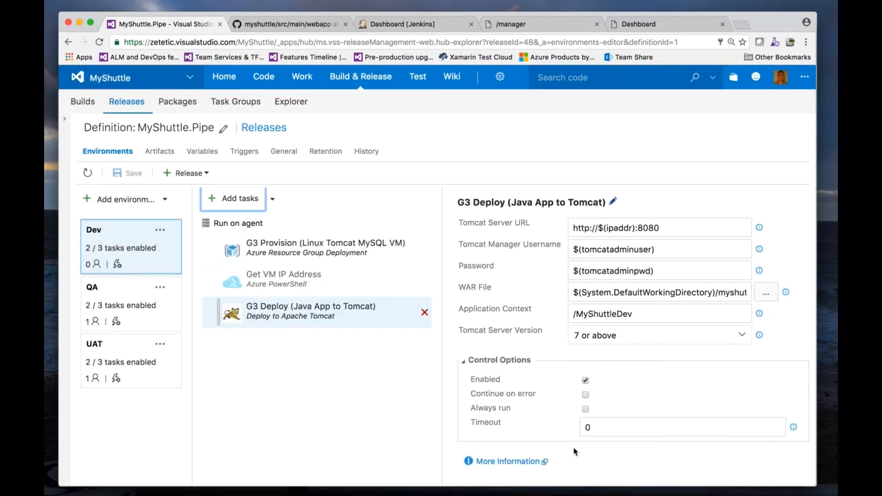
- Return to the releases of MyShuttle.Pipe and view the deployment logs of Release-48
click(256, 128)
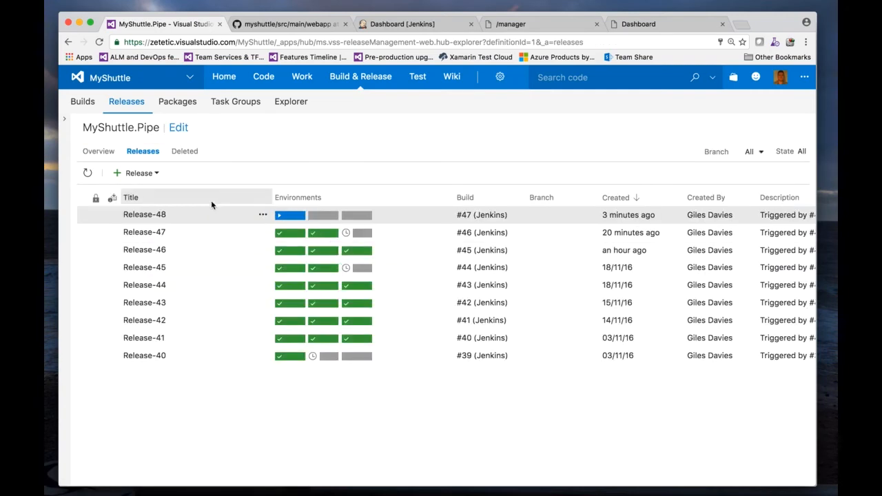
click(153, 215)
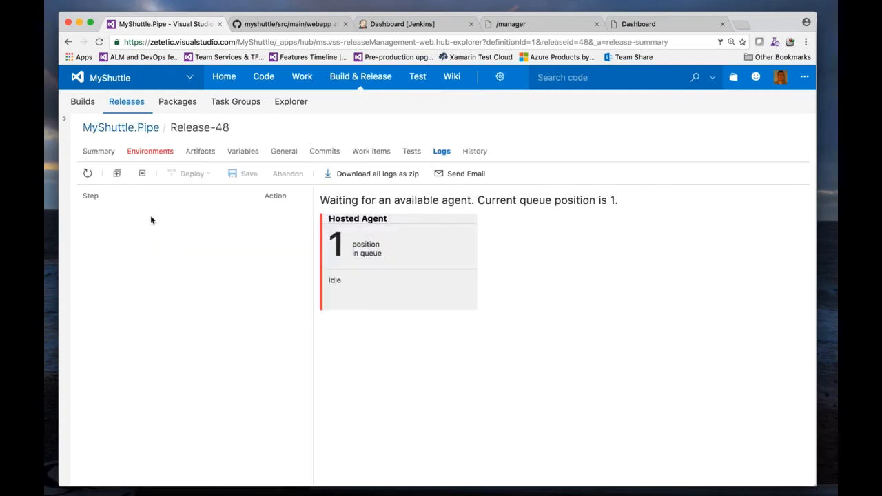
click(443, 151)
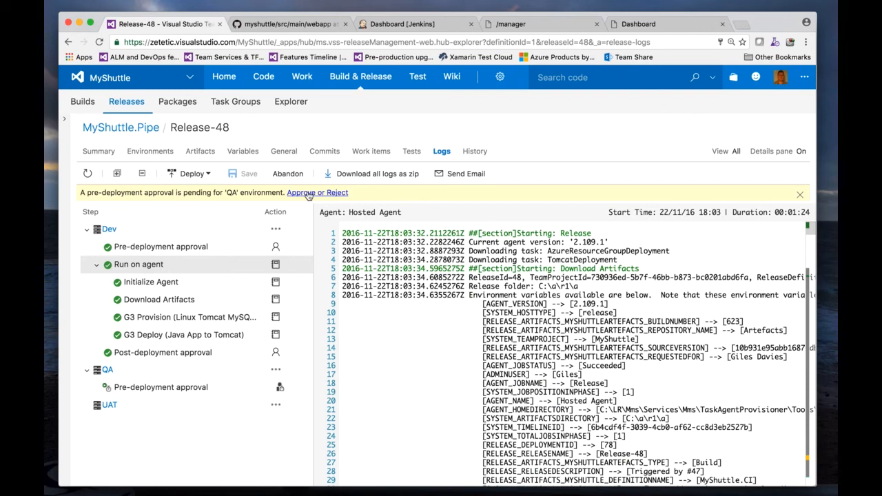
- From the MyShuttle.Pipe release list, approve Release-48's pending QA deployment with the comment "OK for QA" and check its QA status
click(120, 129)
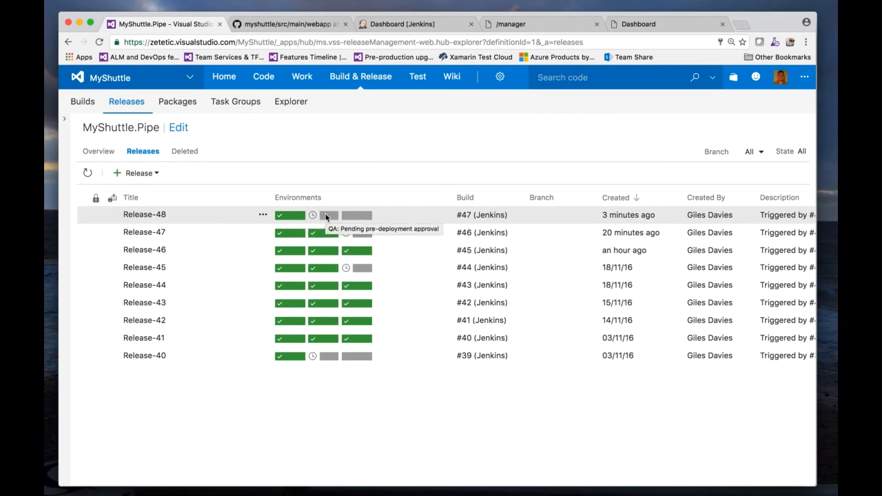
click(315, 216)
click(364, 294)
text(OK for QA)
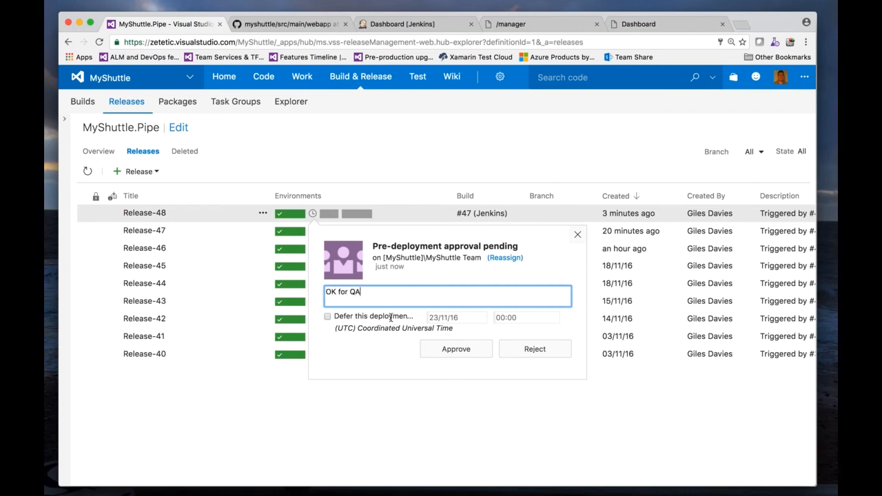
click(390, 316)
click(483, 349)
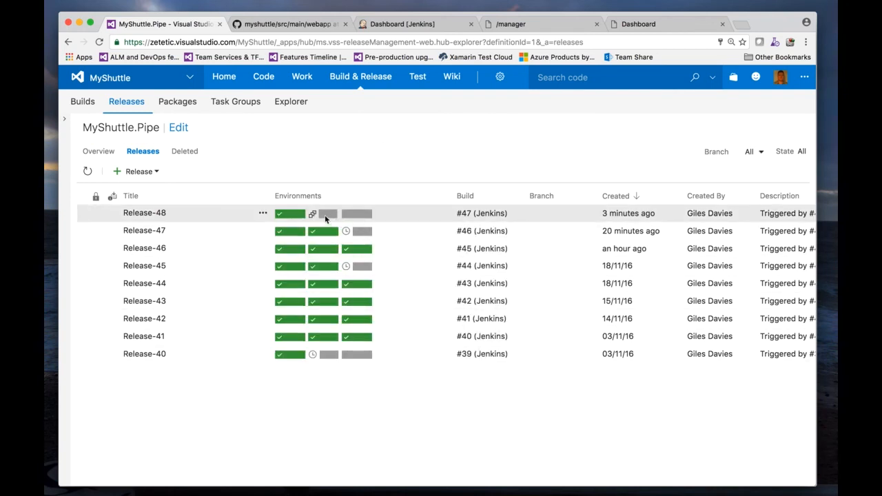
mouse_move(325, 218)
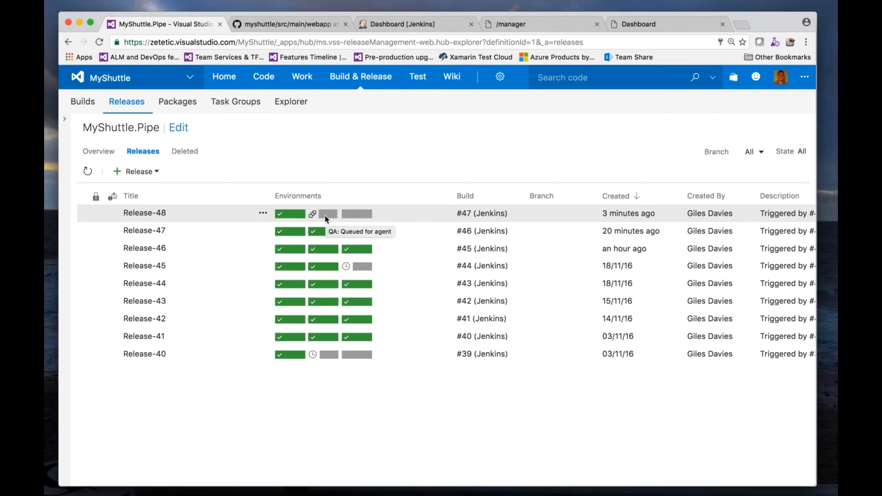
- Switch to the deployed MyShuttleDev site and reload it to check the dashboard title
click(641, 26)
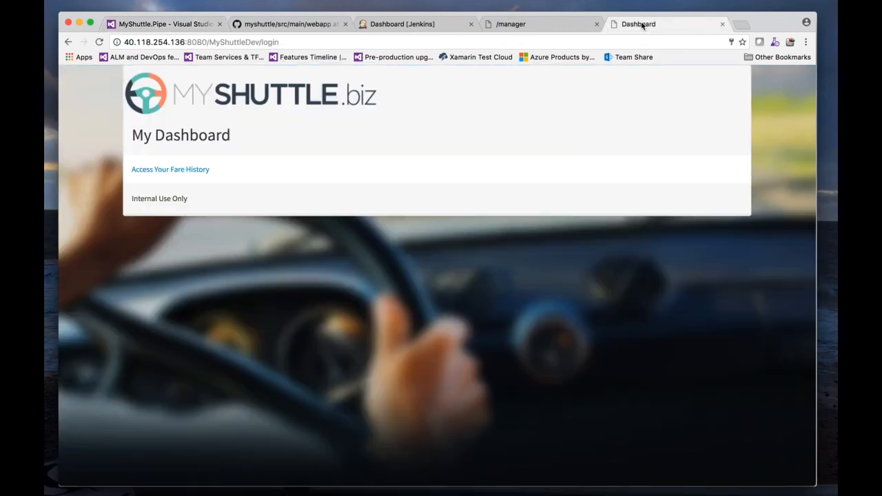
click(99, 42)
click(532, 135)
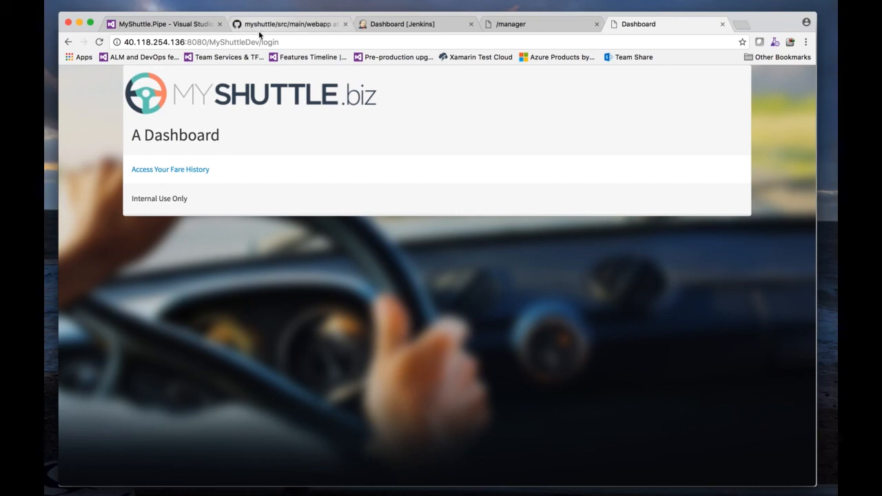
- Return to Team Services, open the Deployments dashboard, and view the latest MyShuttle.GitHub.Jenkins.CI build's details in its chart
click(186, 26)
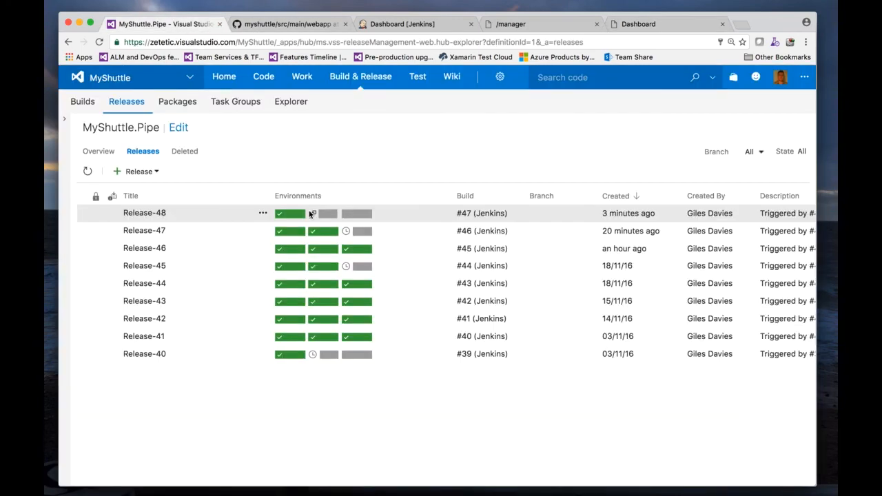
mouse_move(227, 78)
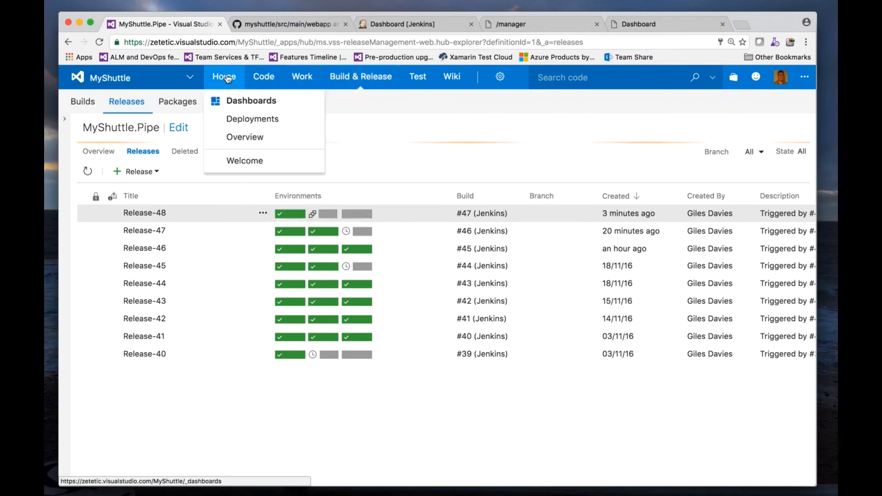
click(249, 118)
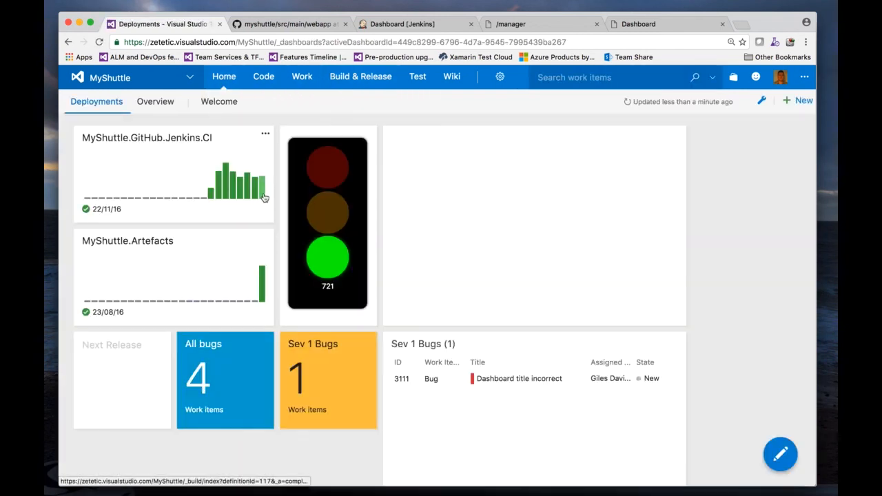
mouse_move(263, 198)
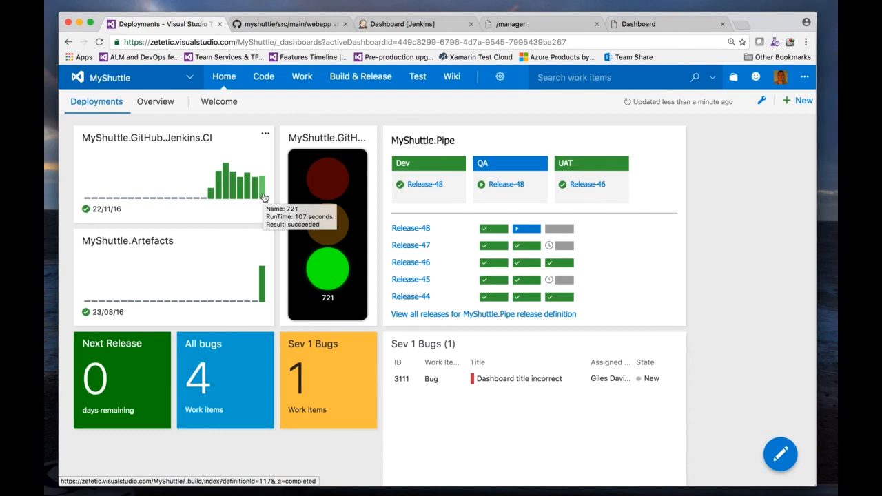